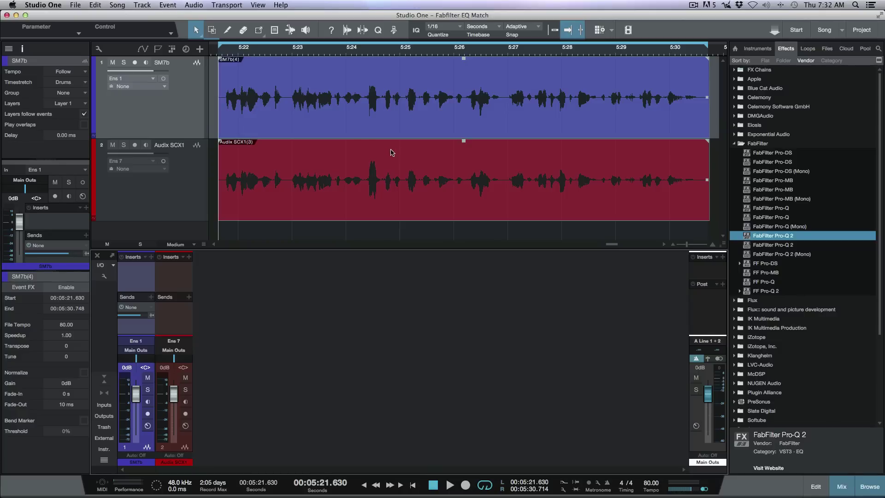
- Select both audio clips, solo the SM7b track and listen to its playback
key(super+a)
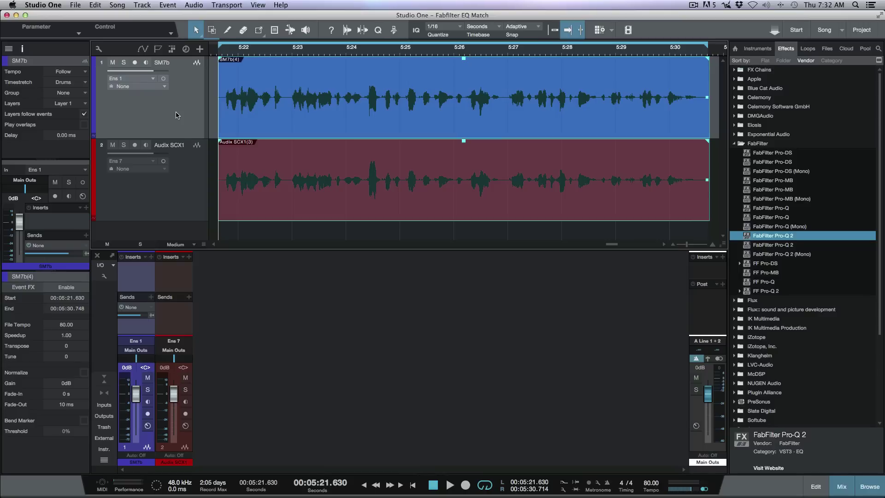
key(s)
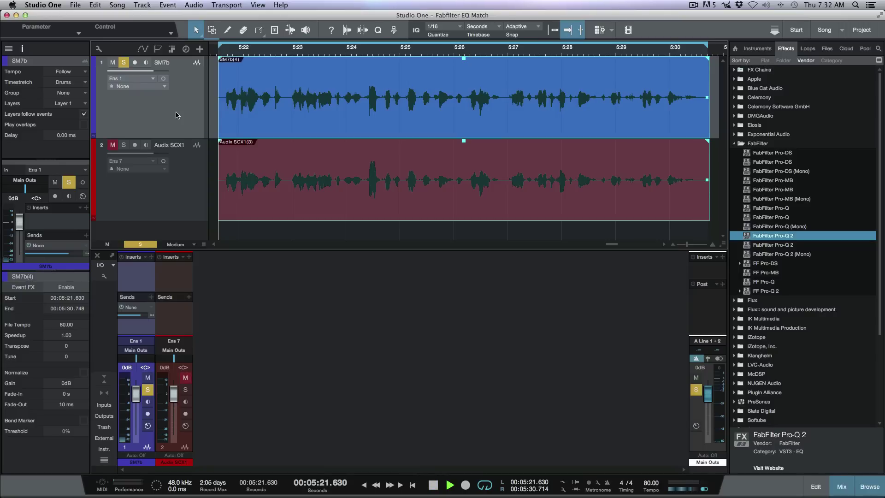
key(space)
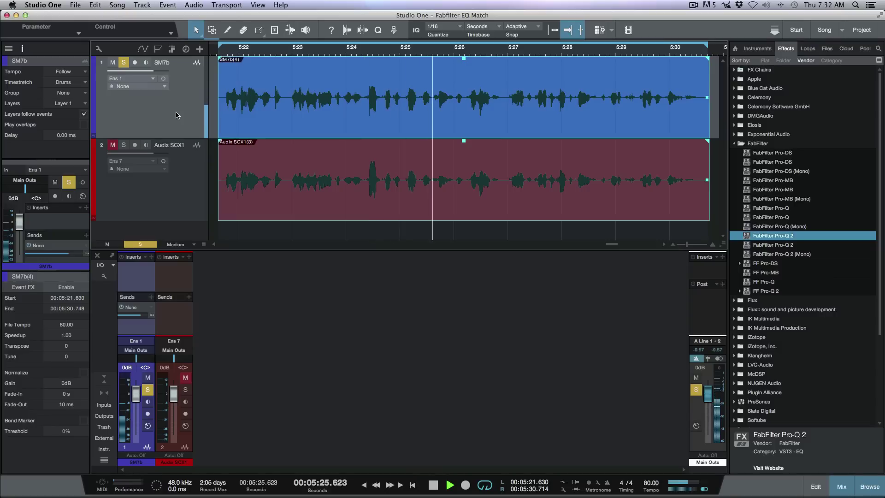
key(space)
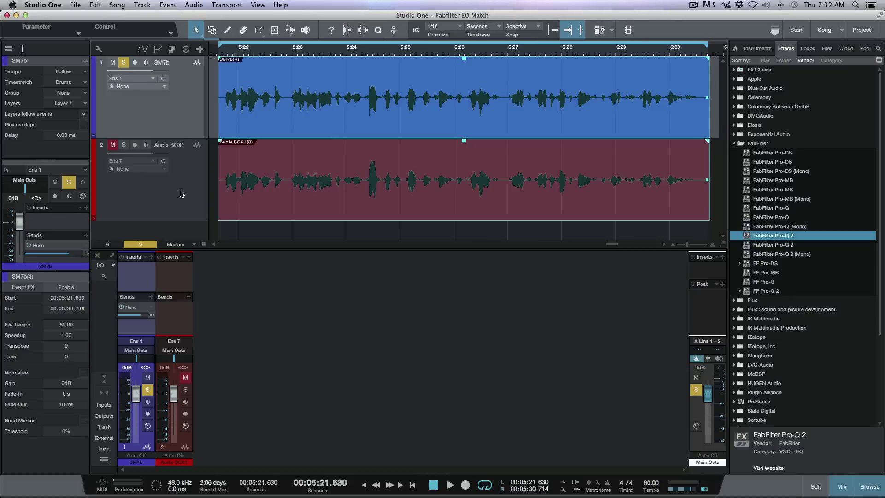
key(space)
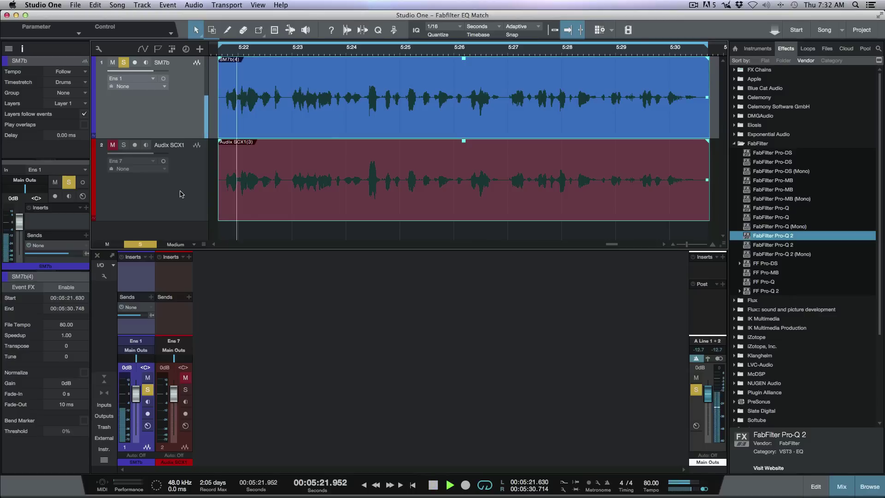
key(space)
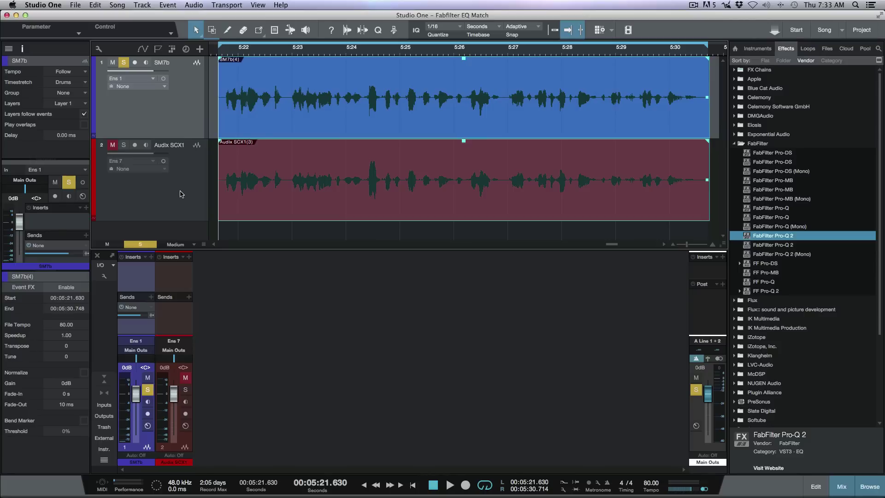
- Play the song and alternate the solo between the Audix SCX1 and SM7b tracks to compare their tone
click(180, 193)
key(space)
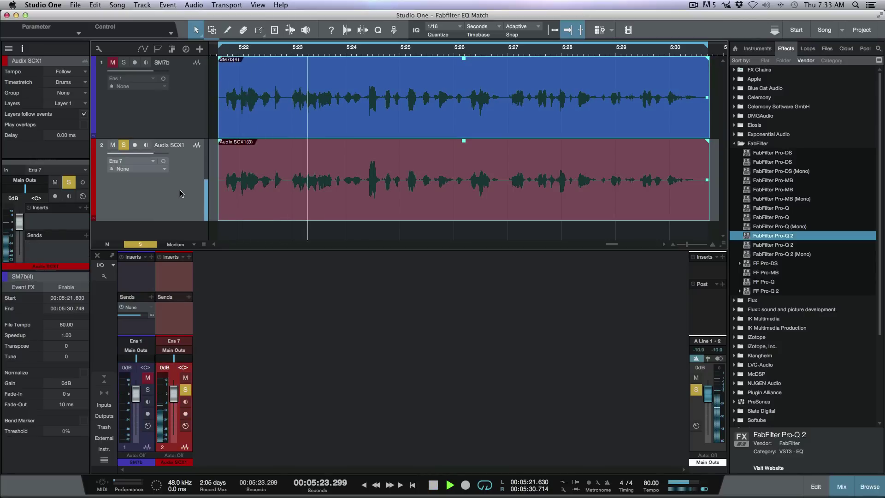
key(Up)
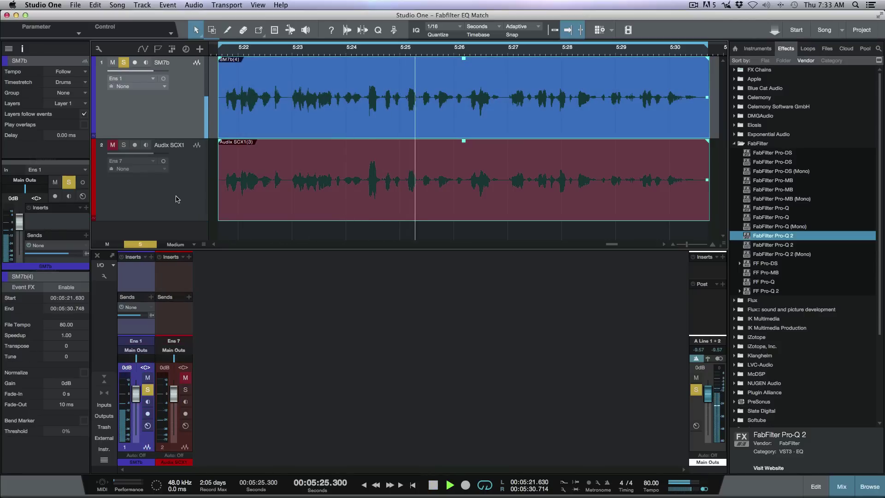
key(Down)
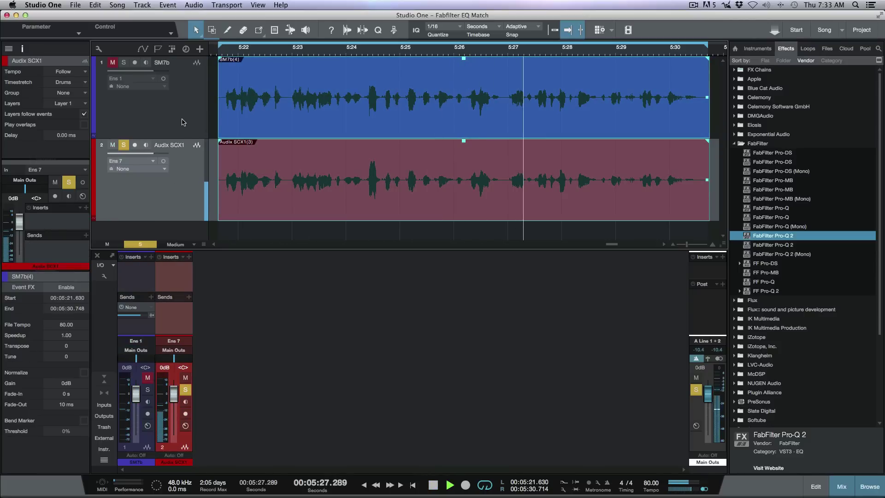
key(Up)
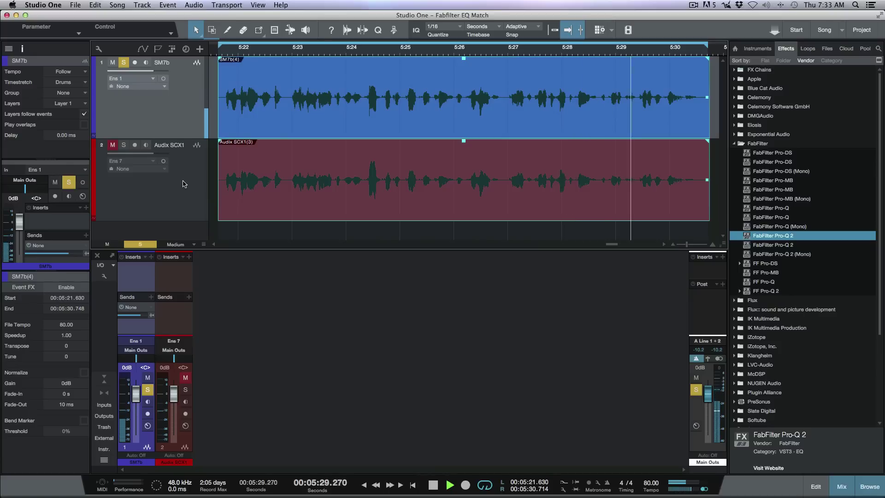
key(Down)
key(space)
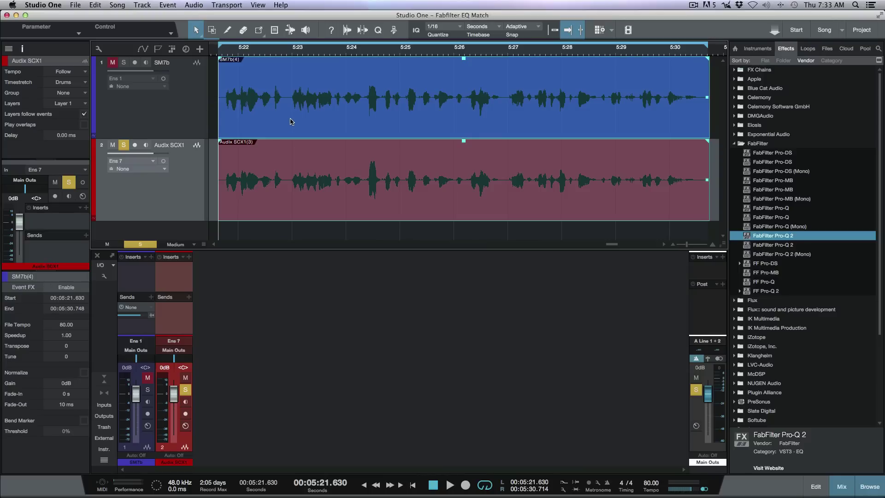
- Insert FabFilter Pro-Q 2 on the Audix SCX1 channel and enable its Sidechain input
click(749, 236)
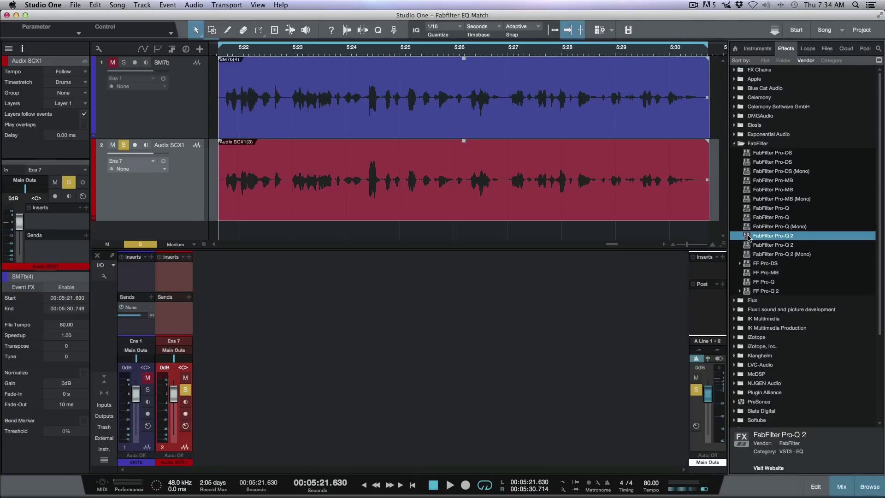
drag(749, 236, 174, 280)
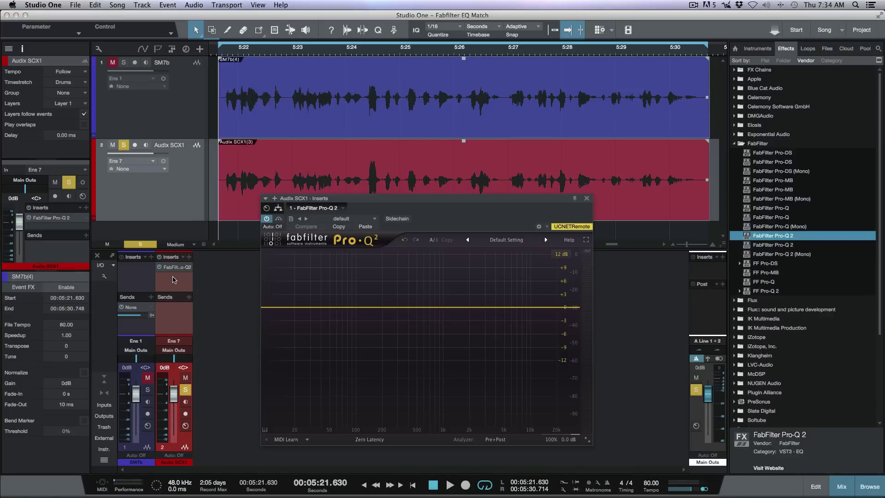
click(403, 223)
- Close the SM7b channel editor, reopen the Audix SCX1 channel's Pro-Q 2 and pin its window clear of the channel strips
click(176, 123)
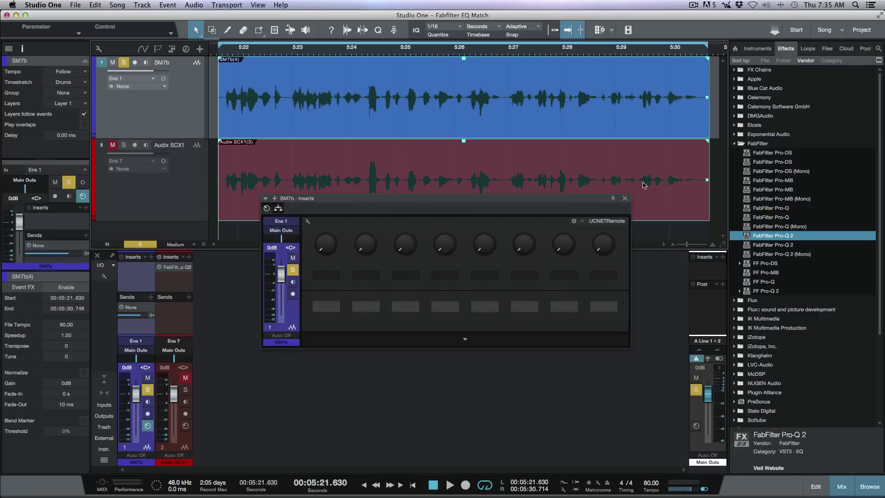
click(625, 198)
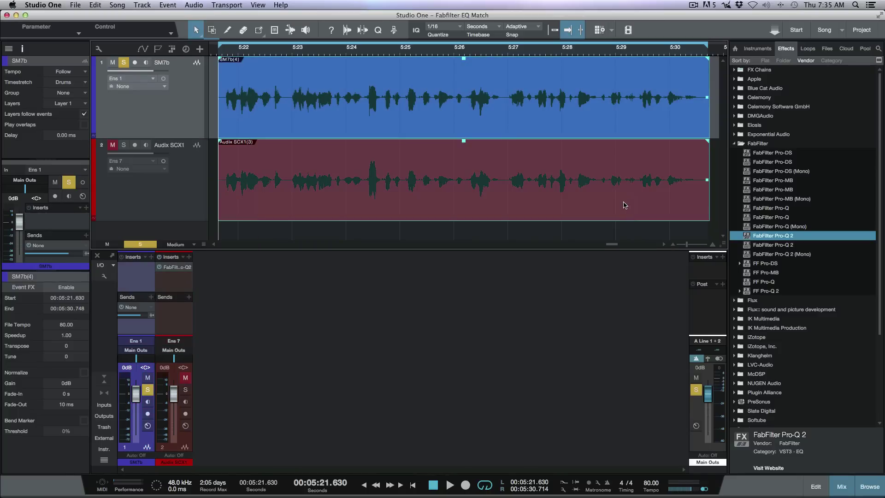
click(179, 268)
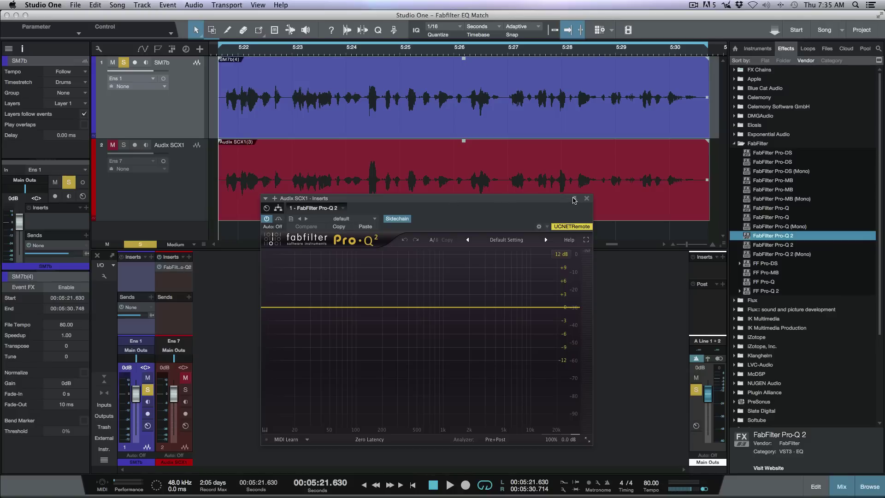
drag(555, 203, 599, 193)
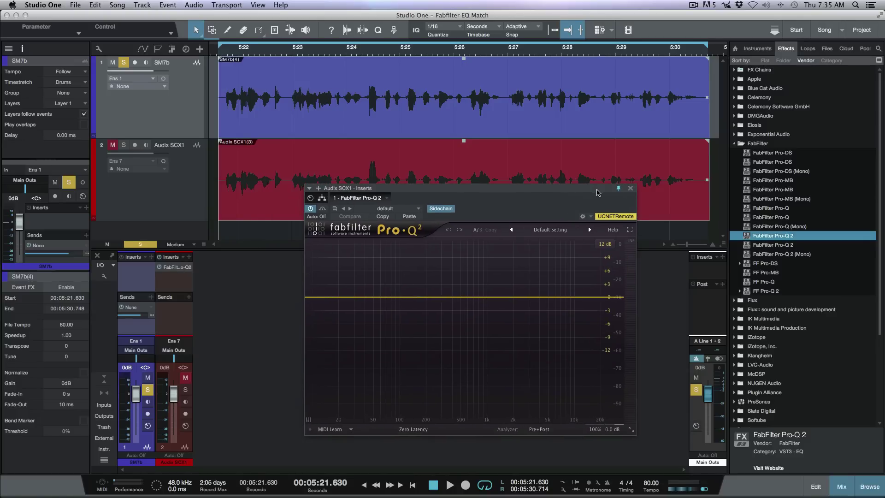
- Route the SM7b channel's send to the sidechain input of Pro-Q 2 on Audix SCX1
click(168, 119)
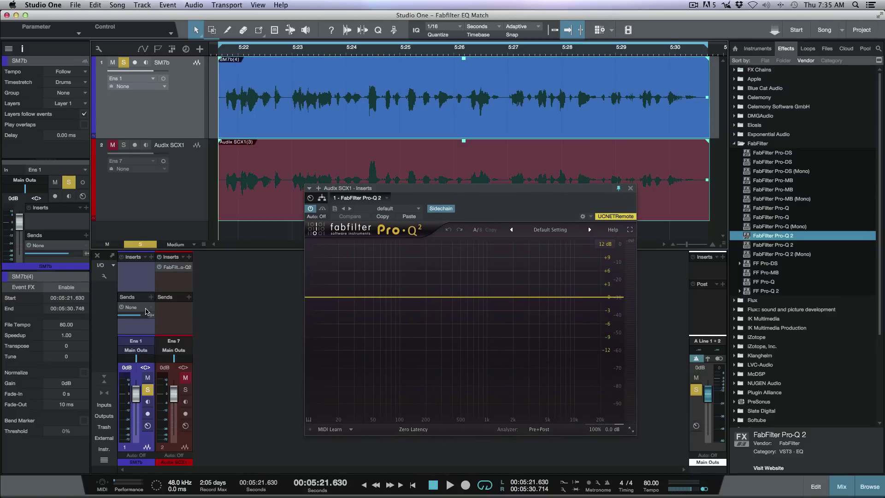
click(140, 312)
click(154, 308)
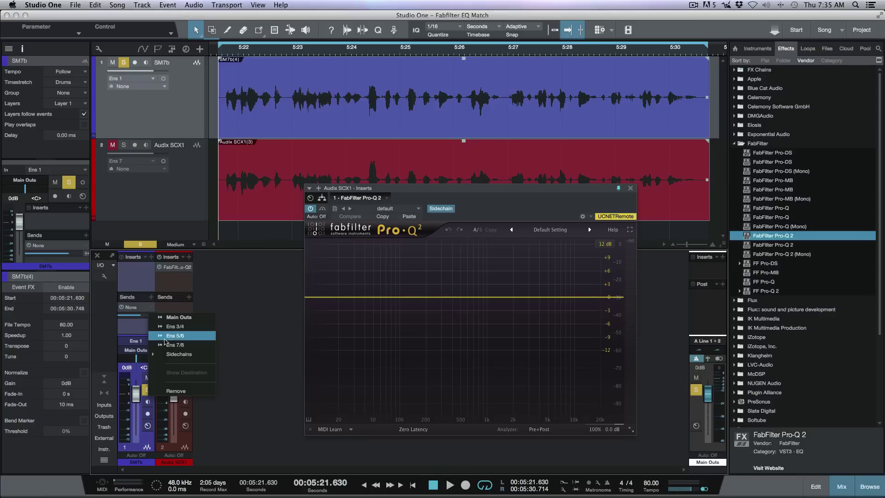
mouse_move(155, 354)
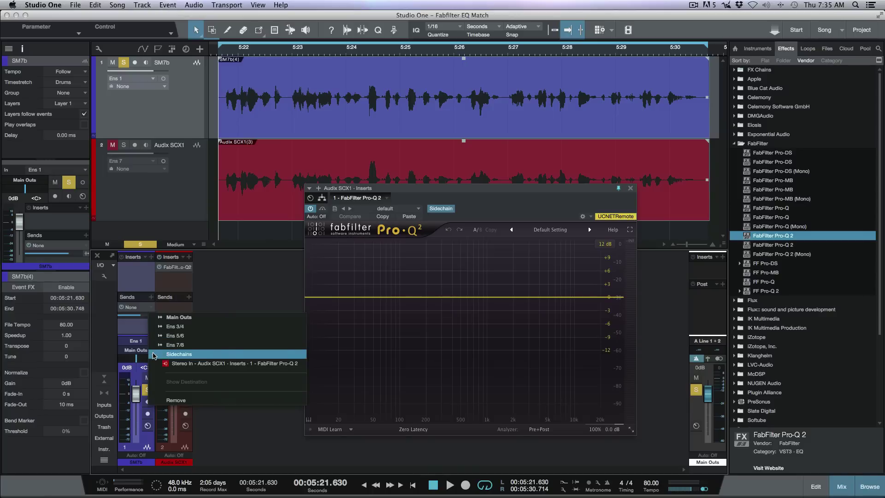
click(252, 364)
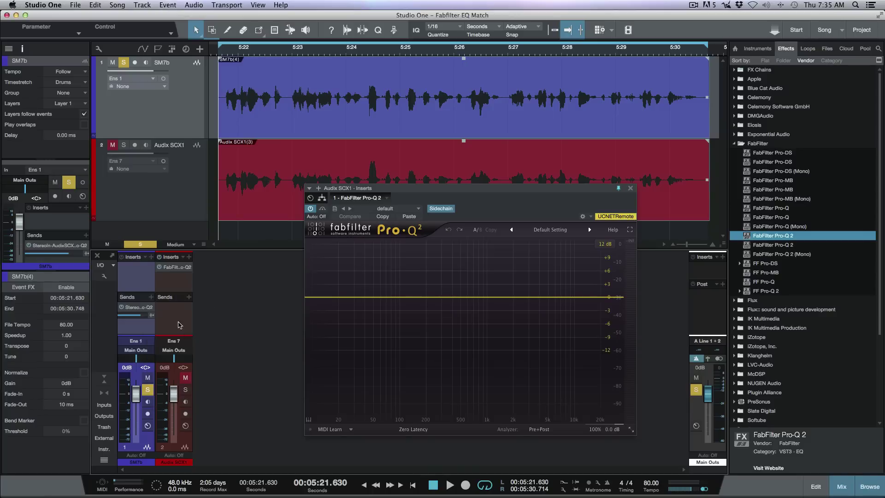
mouse_move(144, 319)
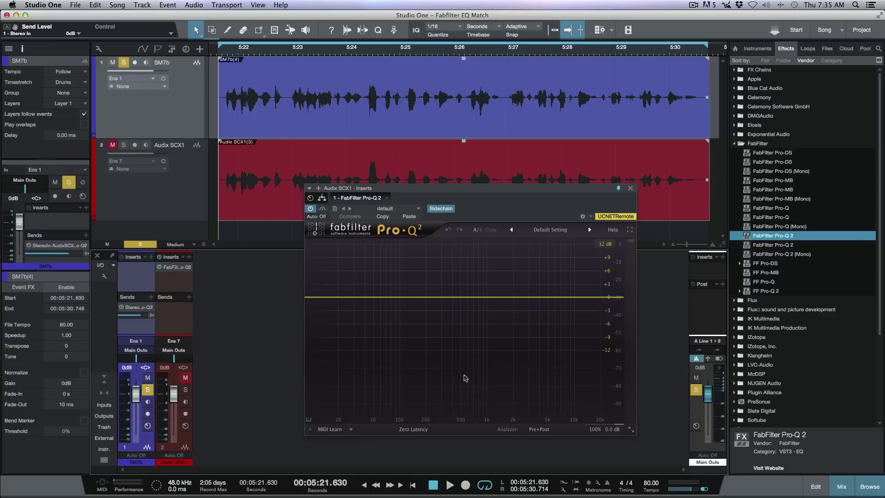
- Start EQ Match in Pro-Q 2 and analyze the soloed SM7b as Side Chain and the soloed Audix SCX1 as Input
click(529, 429)
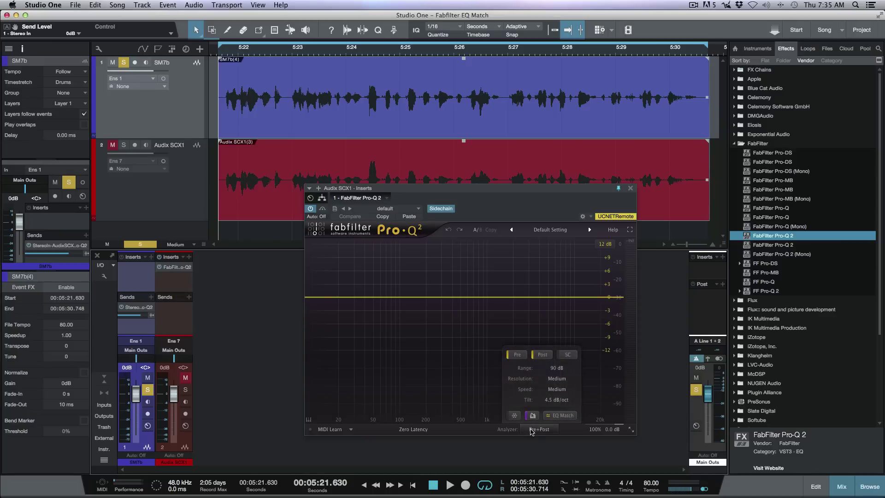
click(556, 419)
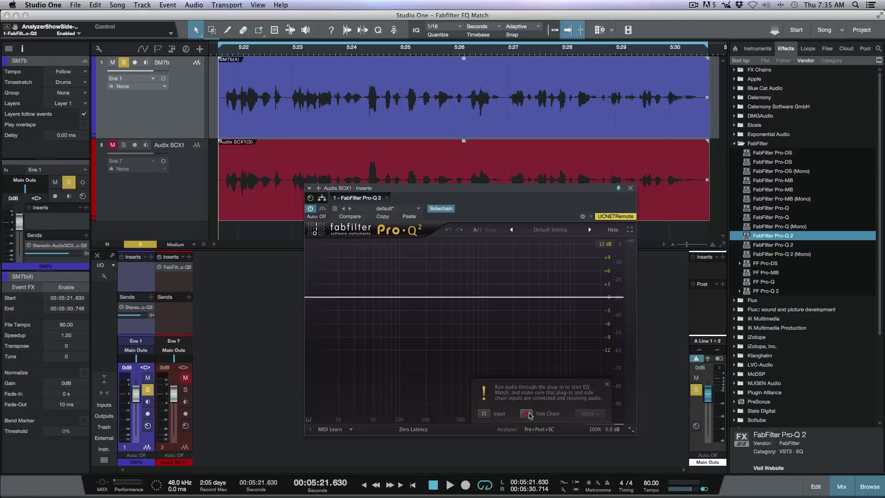
mouse_move(529, 415)
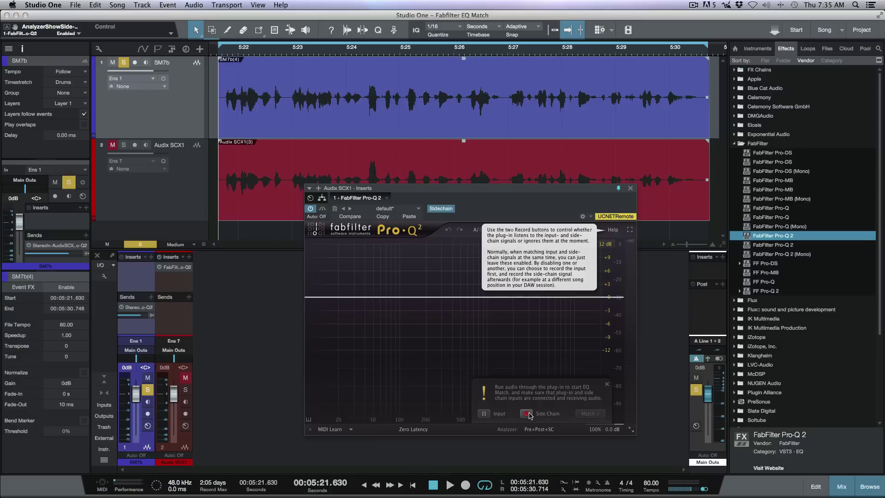
key(space)
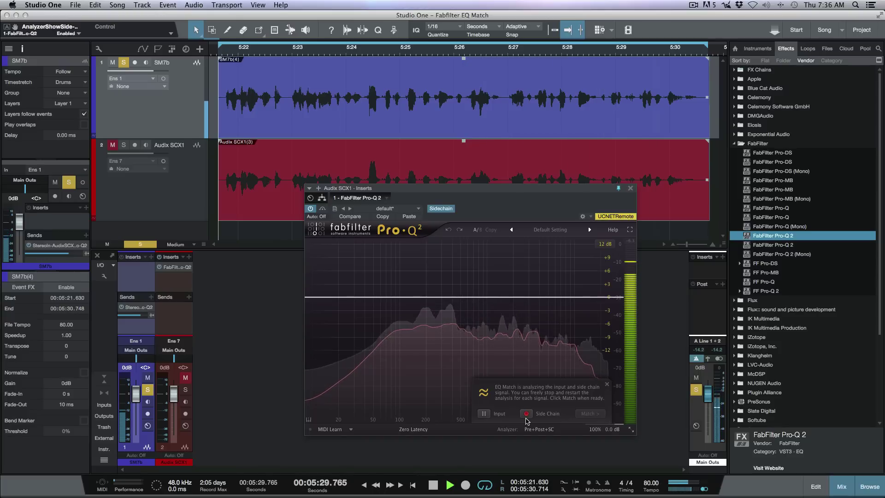
key(space)
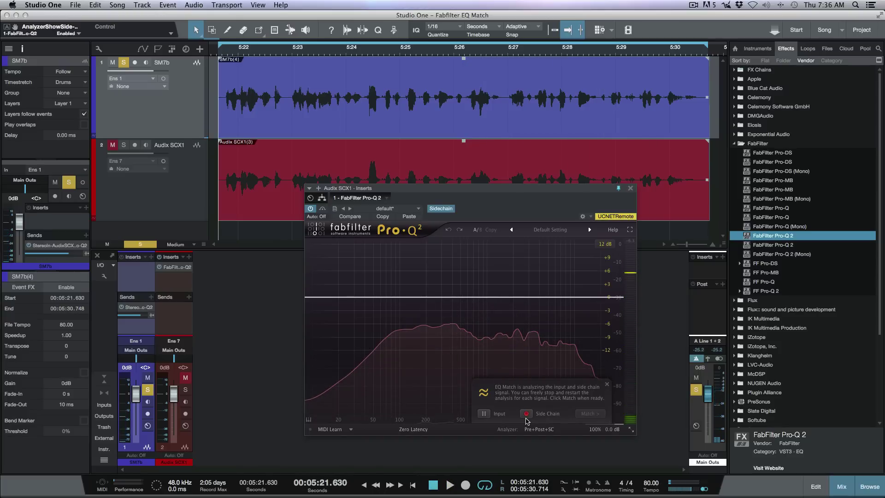
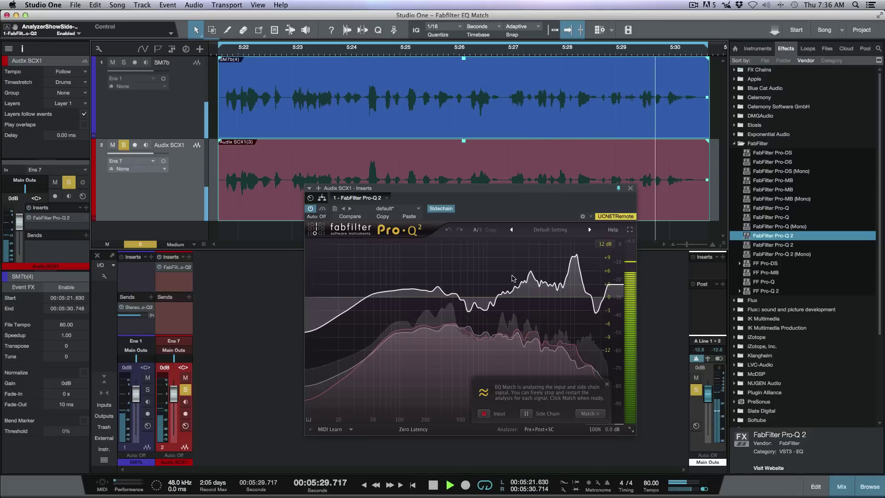
key(space)
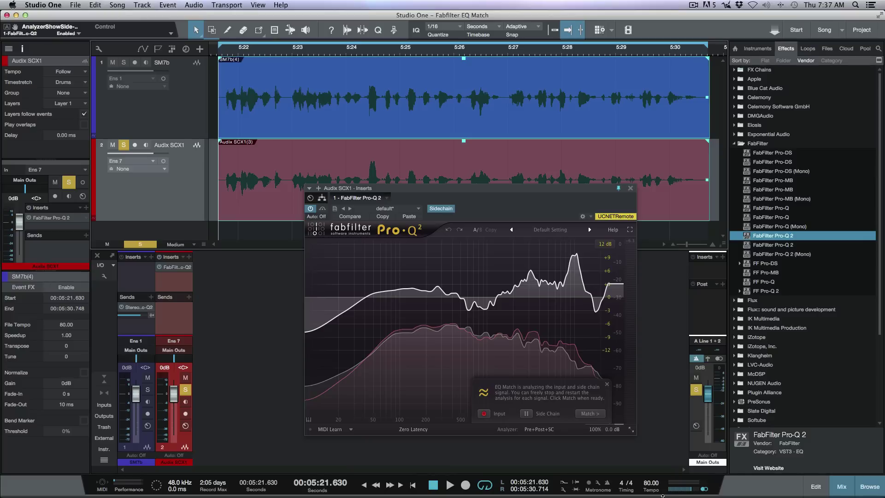
- Match the measured difference curve, try 24 and 2 bands, and finish the EQ Match with 5 bands
click(588, 415)
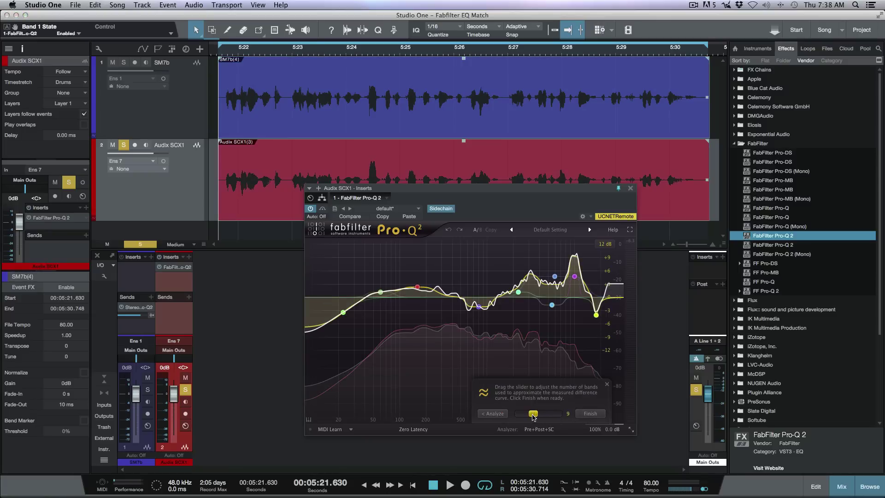
drag(534, 417, 559, 418)
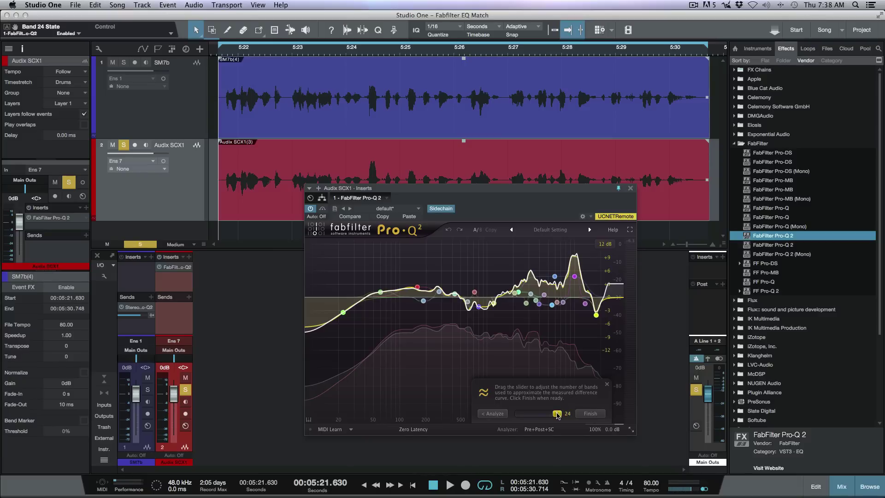
drag(557, 414, 523, 420)
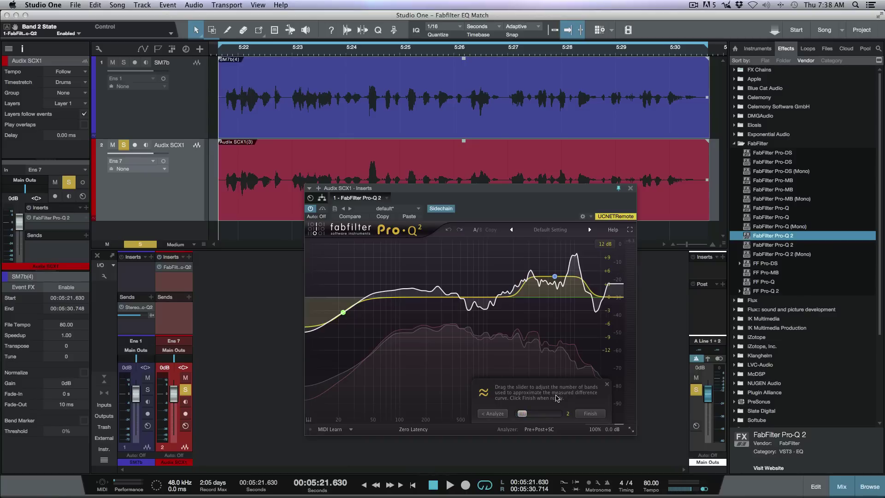
mouse_move(524, 415)
mouse_down()
mouse_move(541, 416)
mouse_move(532, 417)
mouse_up()
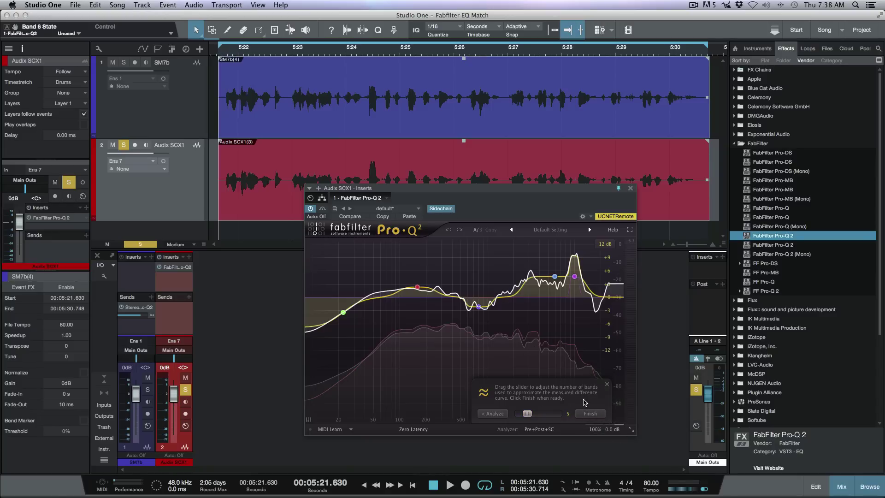
click(591, 414)
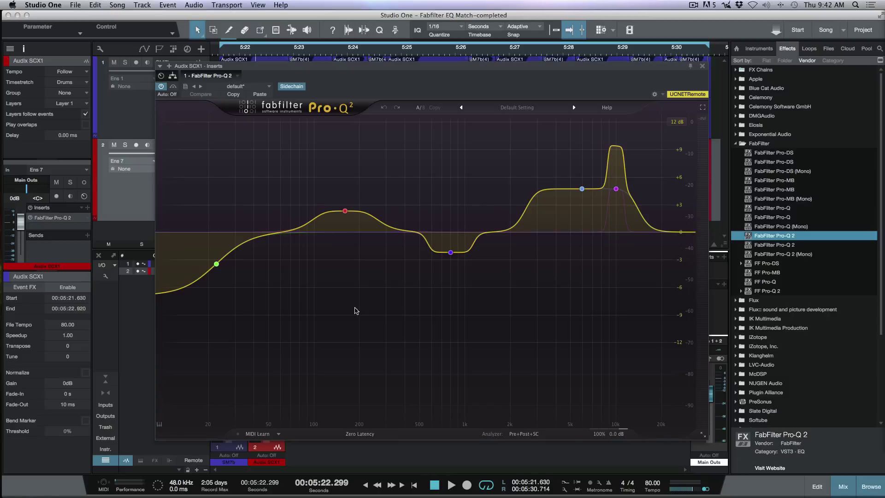
- Select all five EQ bands in Pro-Q 2 and scale their gains together
drag(191, 157, 671, 309)
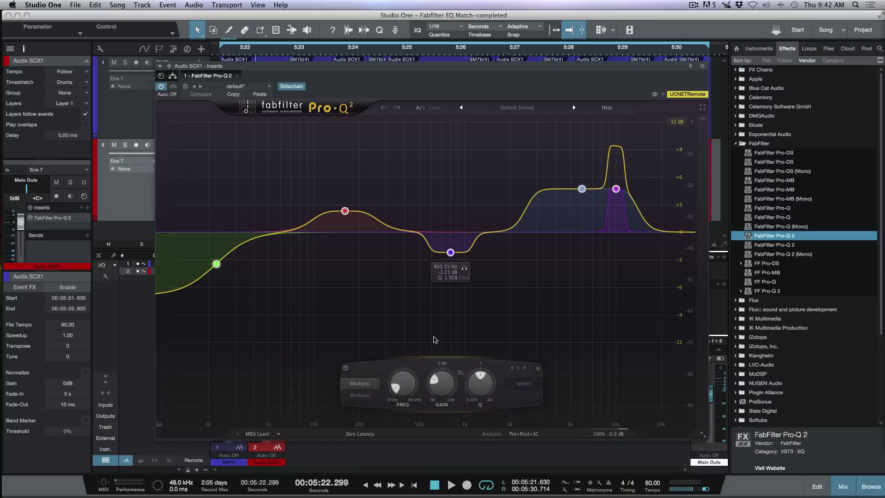
scroll(441, 384, up, 1)
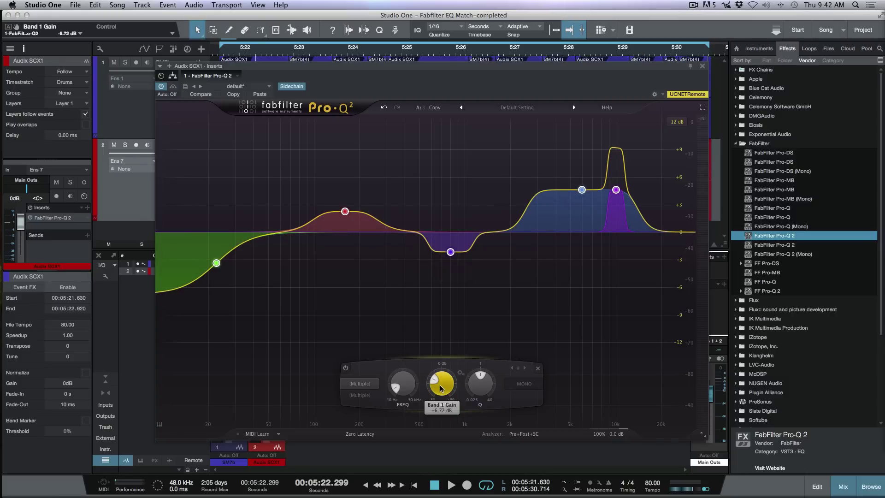
mouse_move(440, 386)
mouse_down()
mouse_move(444, 368)
mouse_move(445, 395)
mouse_move(444, 386)
mouse_up()
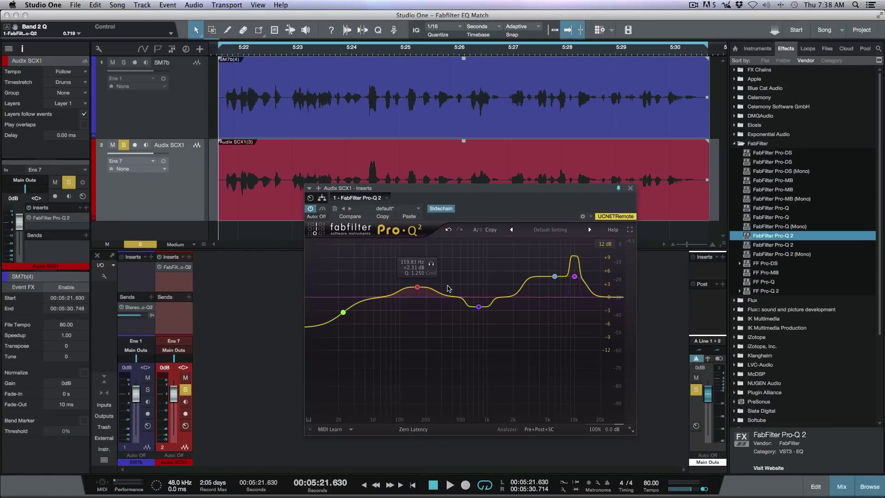
- Play back the recordings while switching the solo between SM7b and the EQ-matched Audix SCX1 to compare their tone
click(153, 123)
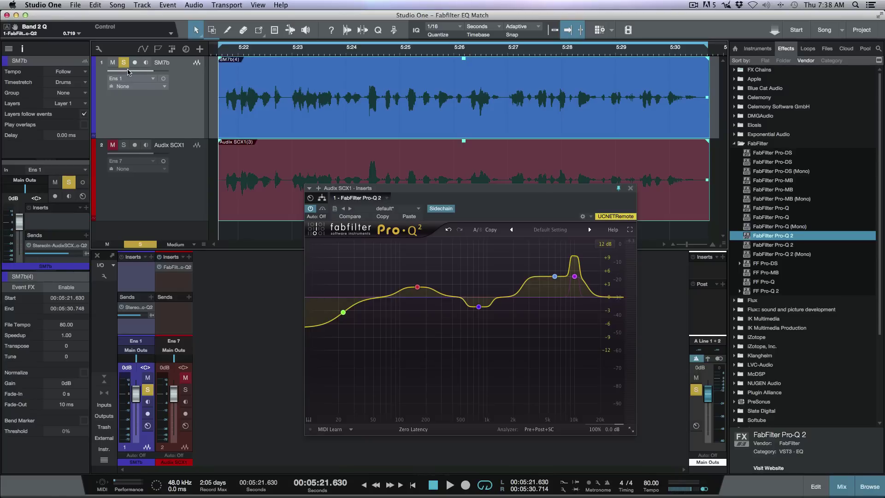
mouse_move(128, 72)
key(space)
click(187, 200)
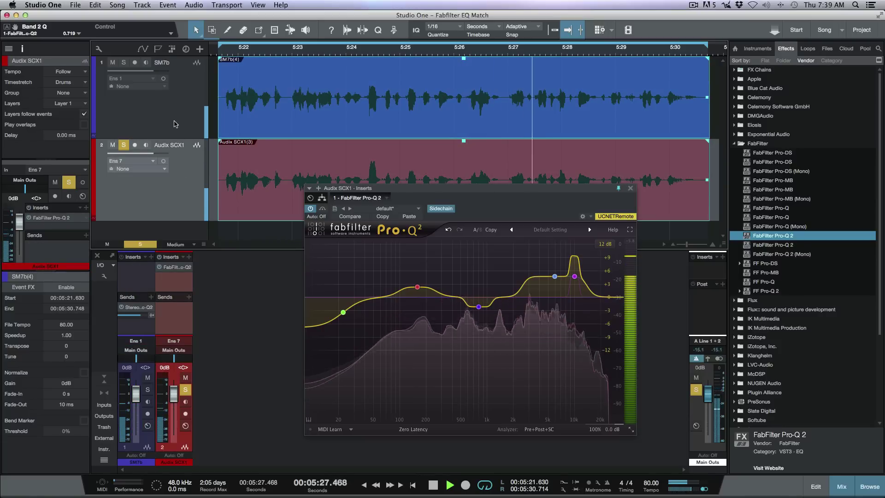
key(Up)
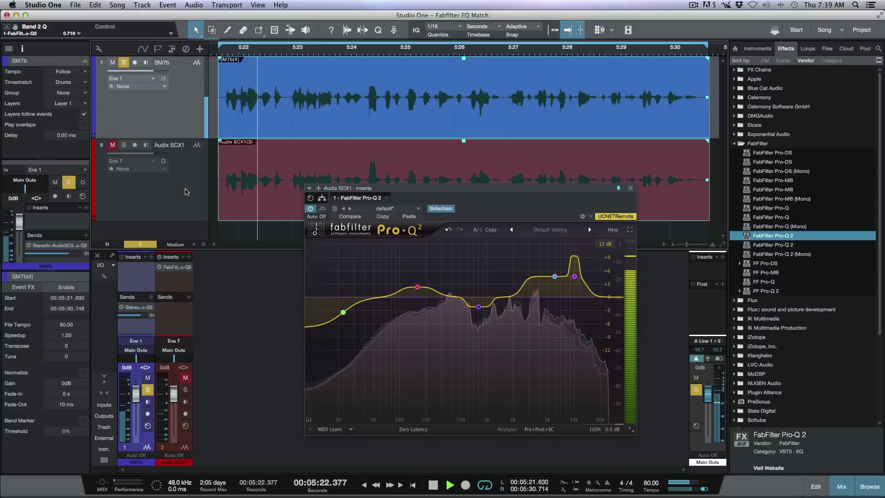
key(Down)
key(Up)
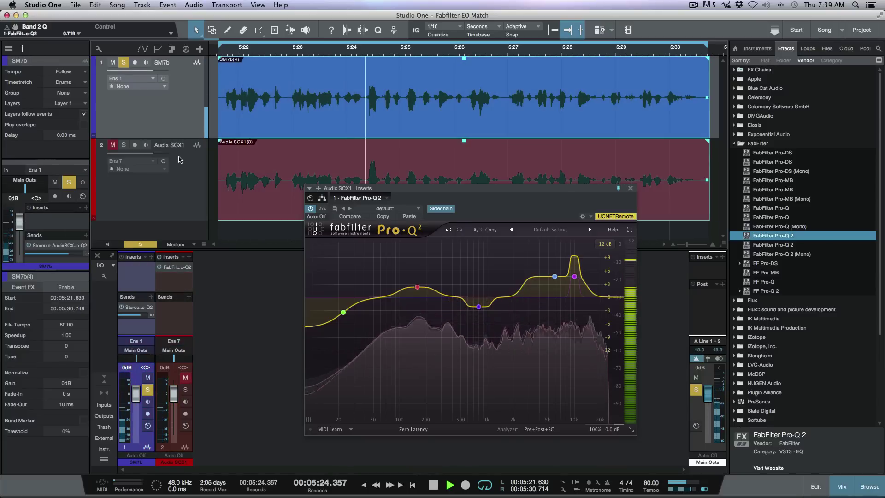
key(Down)
click(179, 124)
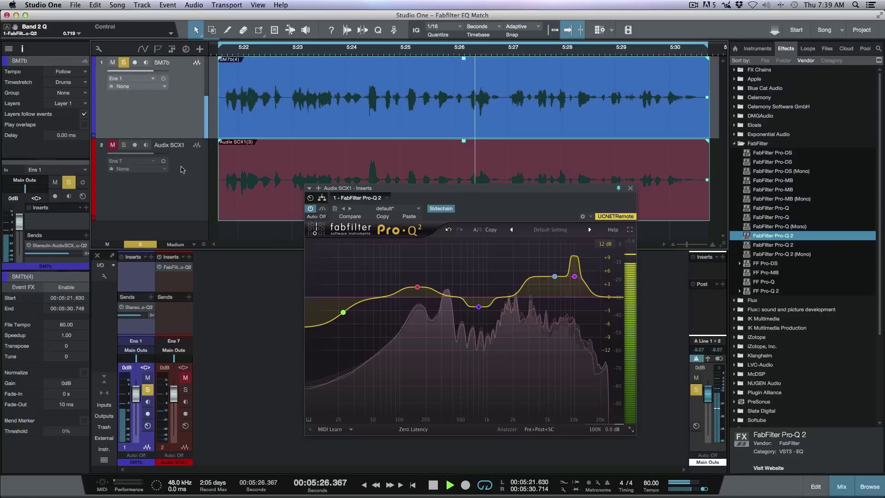
click(183, 184)
key(space)
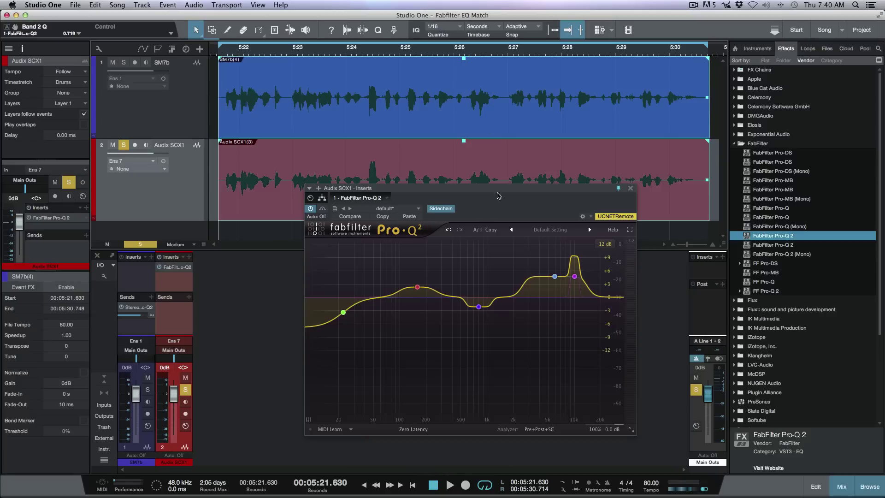
- Close the Pro-Q 2 window and bypass its insert on the Audix SCX1 channel
drag(498, 195, 473, 186)
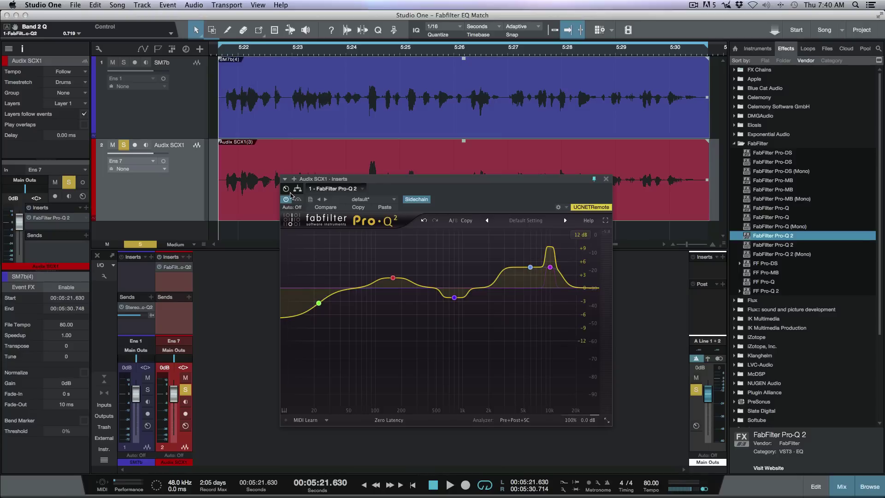
click(607, 180)
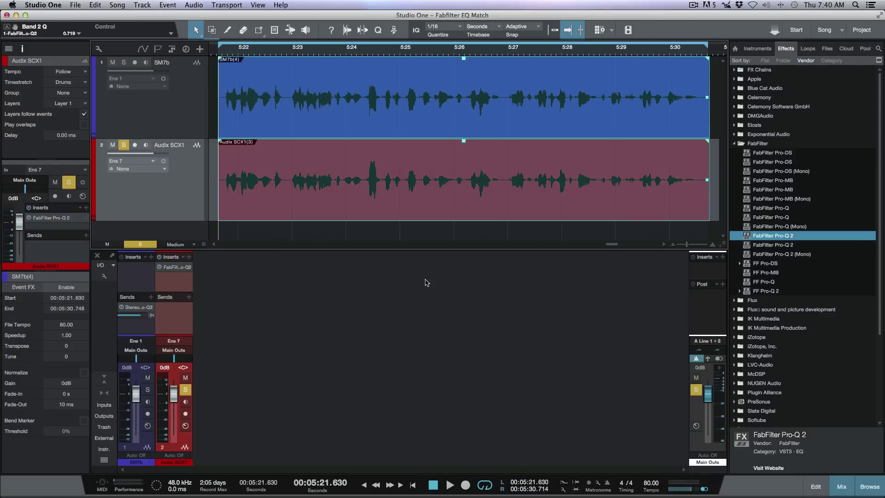
click(160, 268)
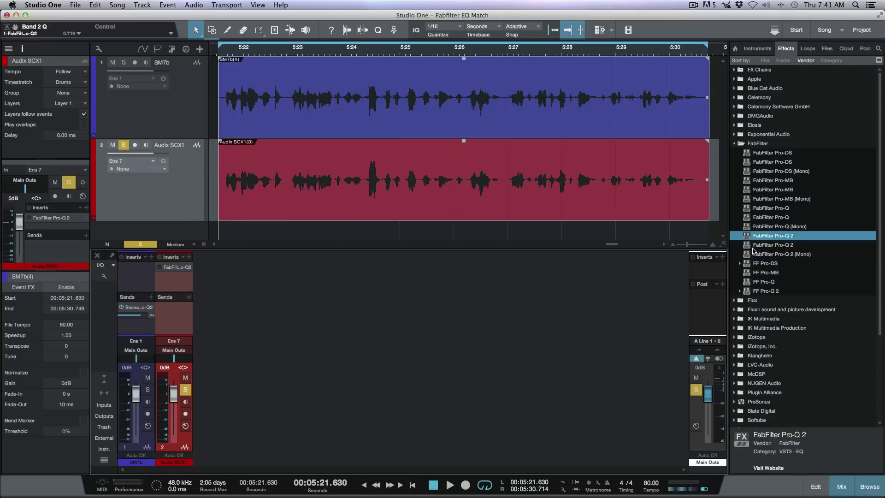
- Add FabFilter Pro-Q 2 as an event effect on the Audix SCX1 clip and paste the matched EQ settings into it
click(651, 200)
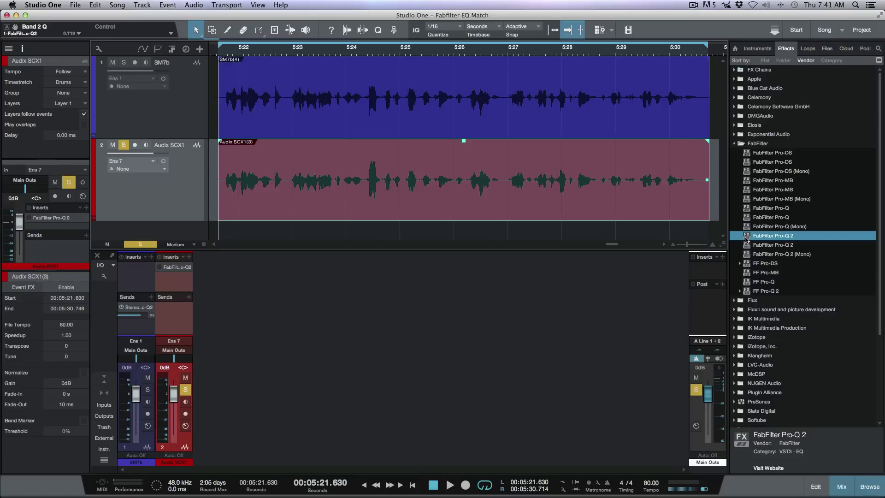
drag(748, 236, 500, 191)
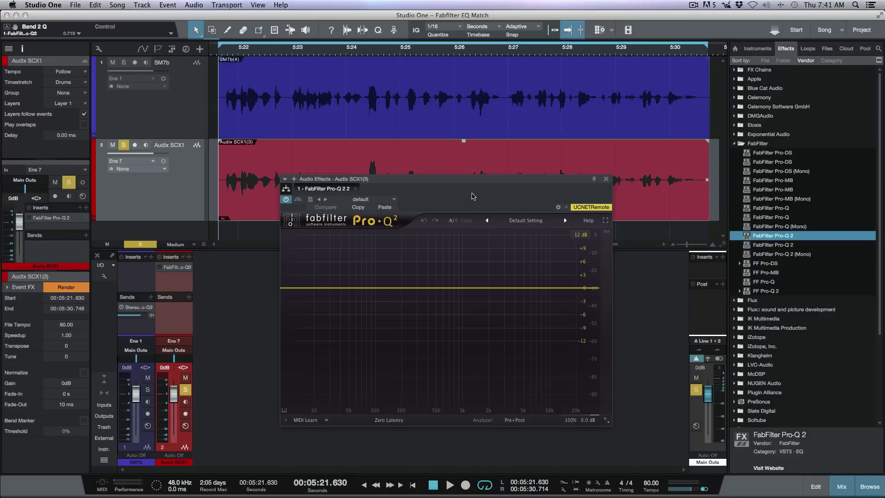
click(384, 209)
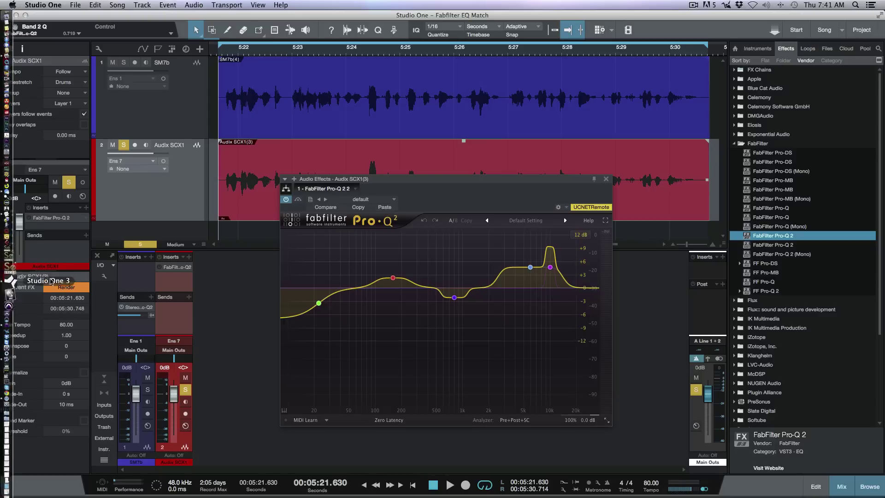
- Render the event effect on the Audix SCX1 clip and bounce the clip to new audio
click(68, 291)
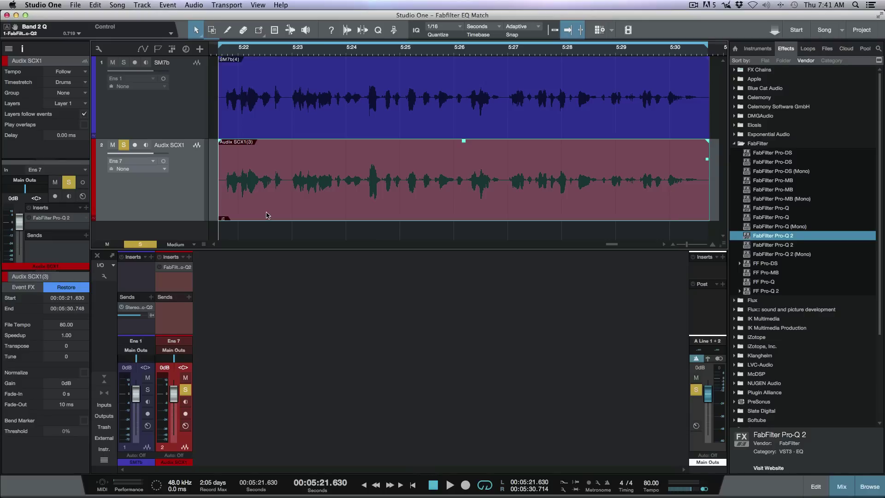
key(super+b)
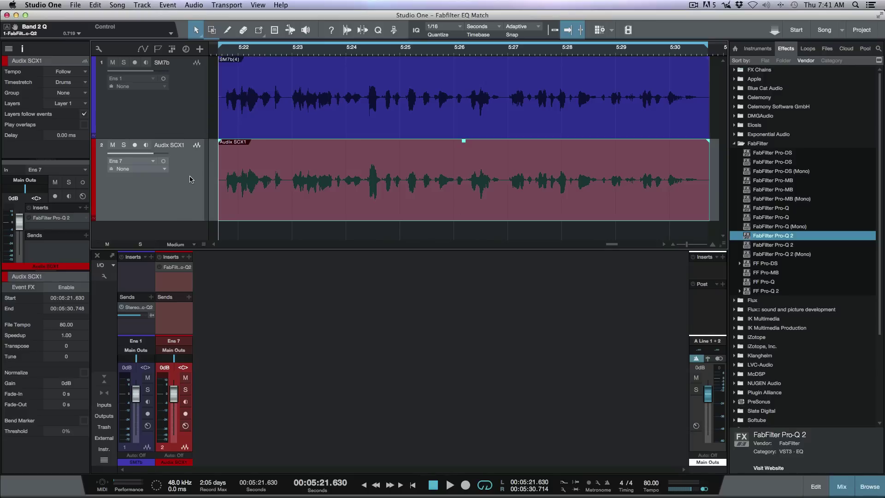
- Add a second layer to the SM7b track and copy the bounced Audix SCX1 clip onto it at the same time position
click(179, 119)
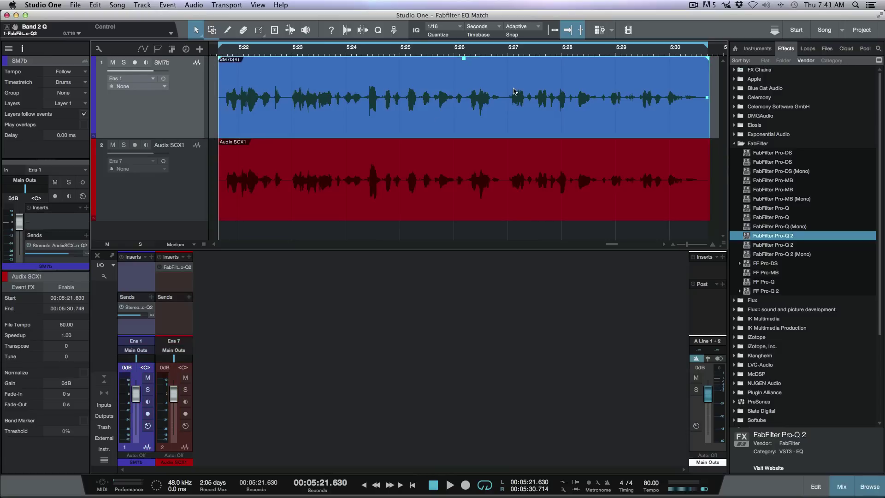
click(84, 104)
click(85, 132)
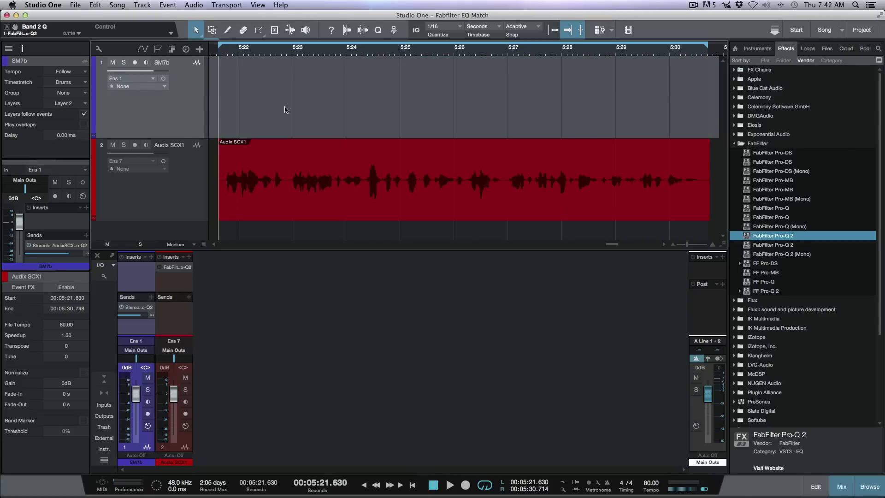
click(374, 201)
click(390, 203)
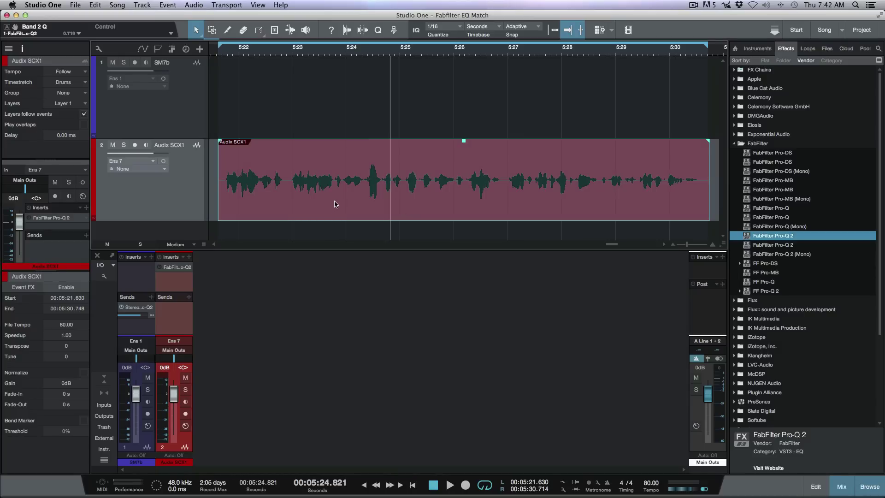
key(alt)
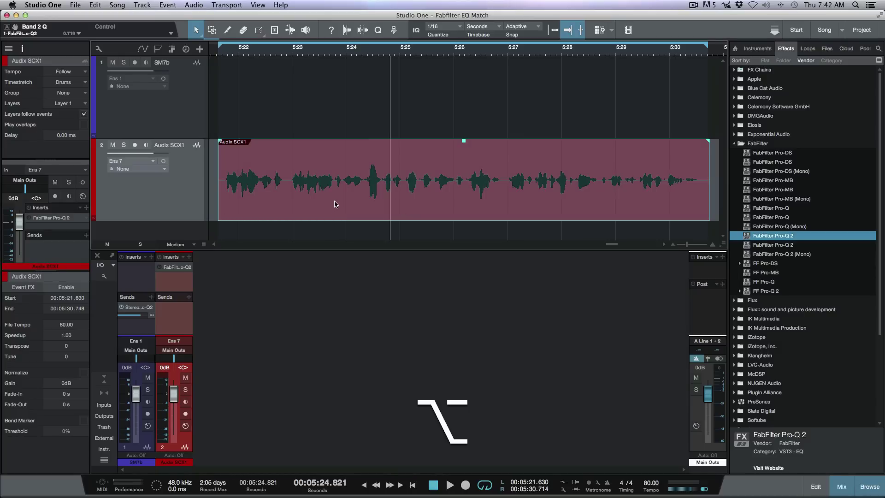
drag(335, 204, 339, 130)
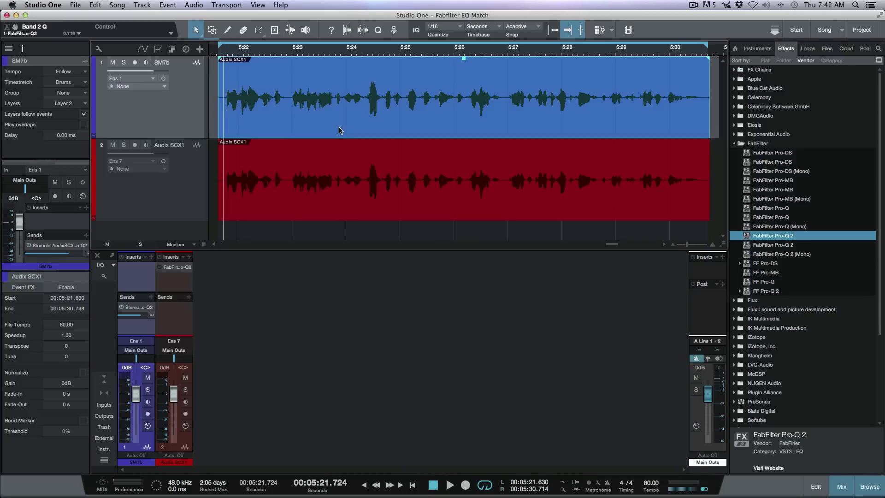
- Mute the original Audix SCX1 clip and hide its track and channel
click(176, 195)
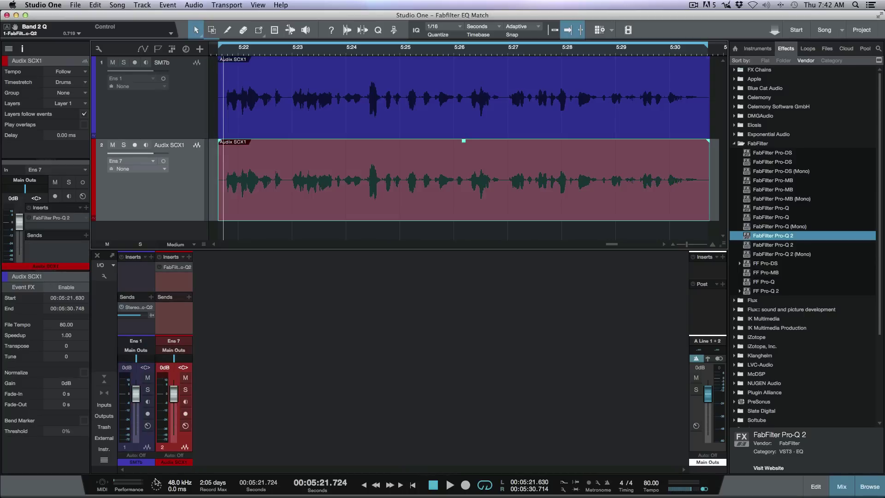
key(6)
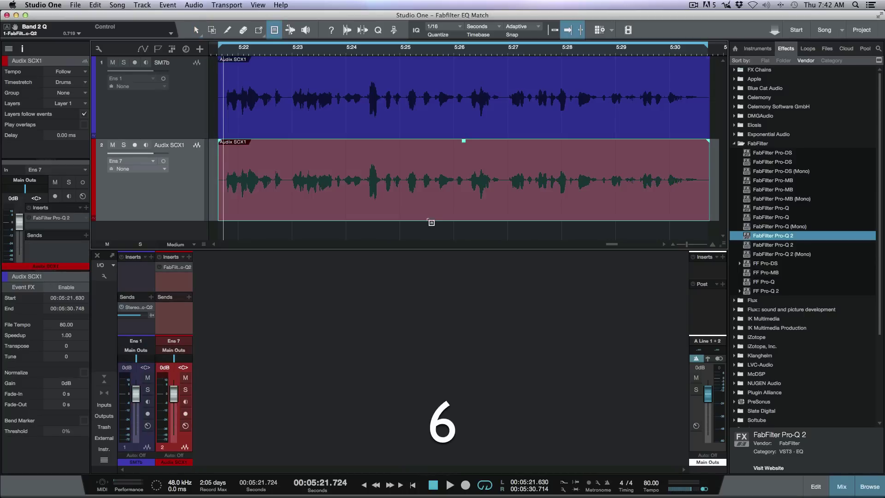
click(429, 216)
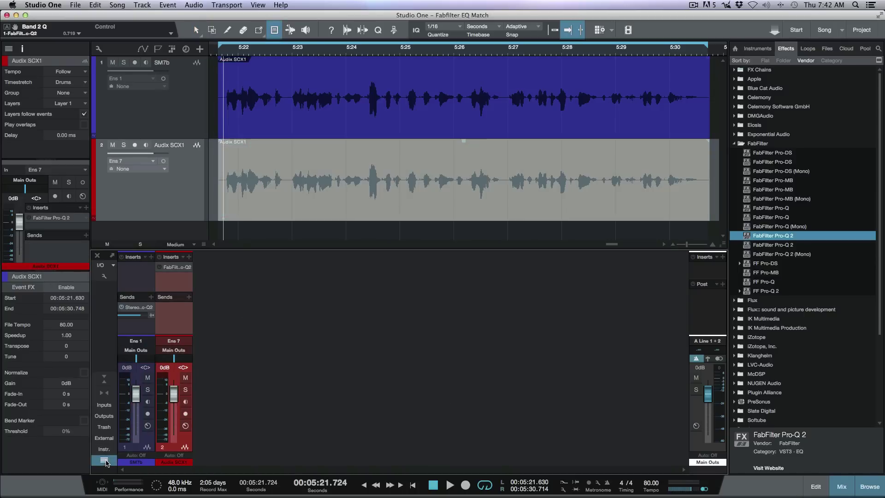
click(105, 459)
click(137, 272)
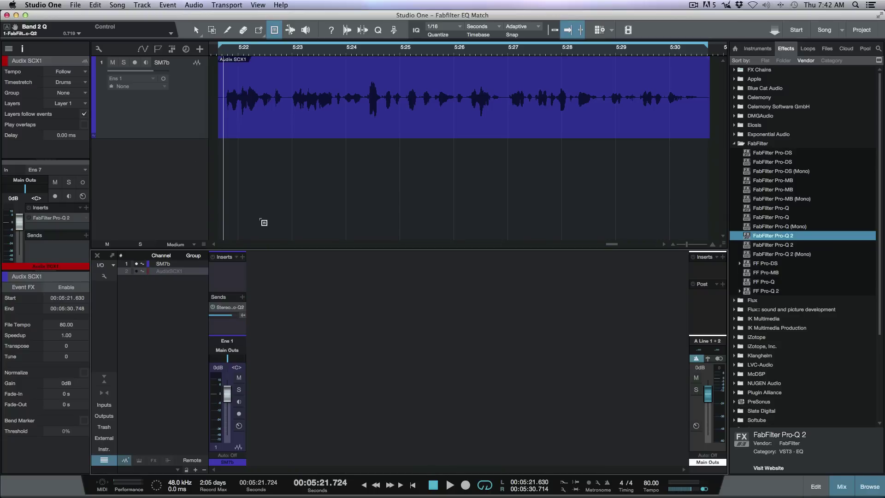
key(1)
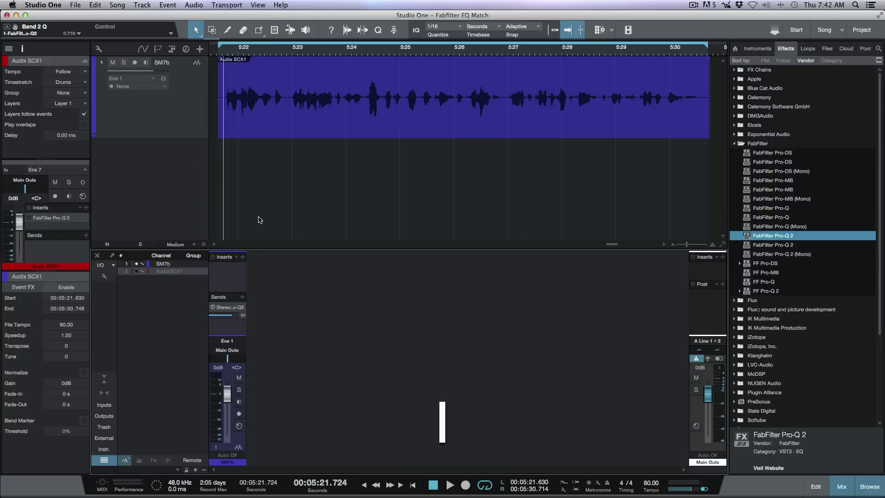
- Check Layer 1 and Layer 2 on the SM7b track, finish on Layer 2 and expand the track's layers
click(172, 131)
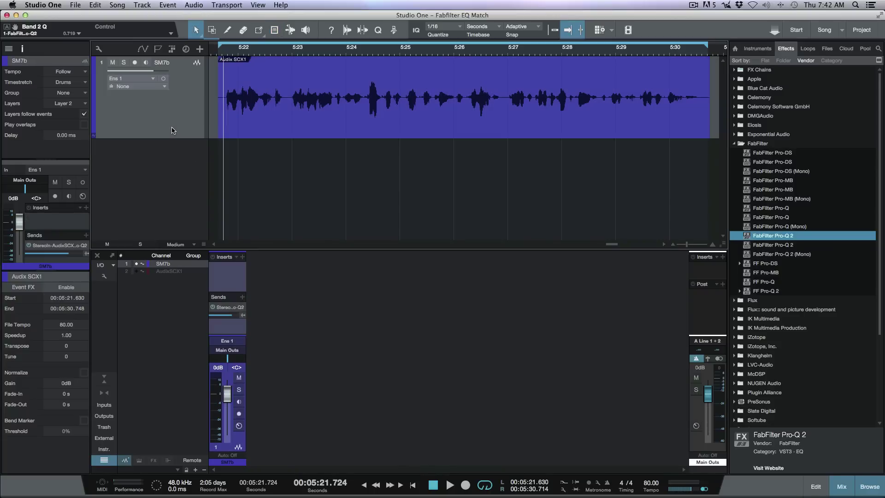
click(84, 104)
click(87, 116)
click(84, 104)
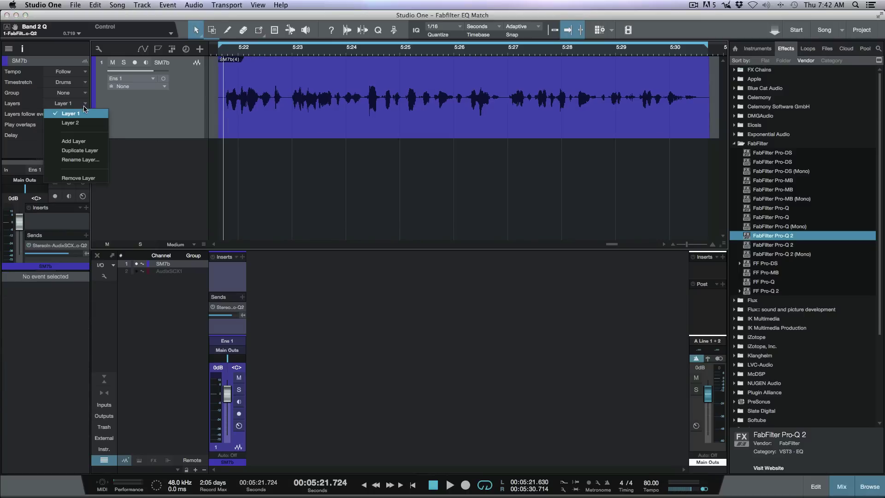
click(85, 122)
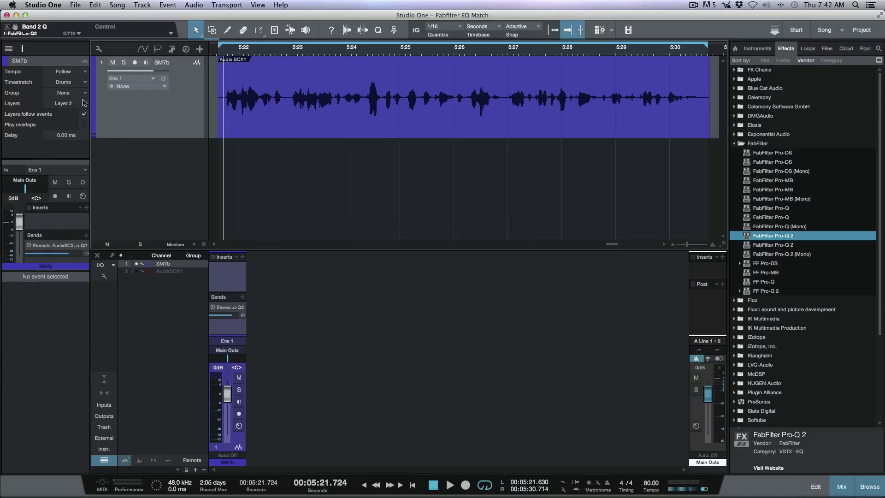
right_click(193, 113)
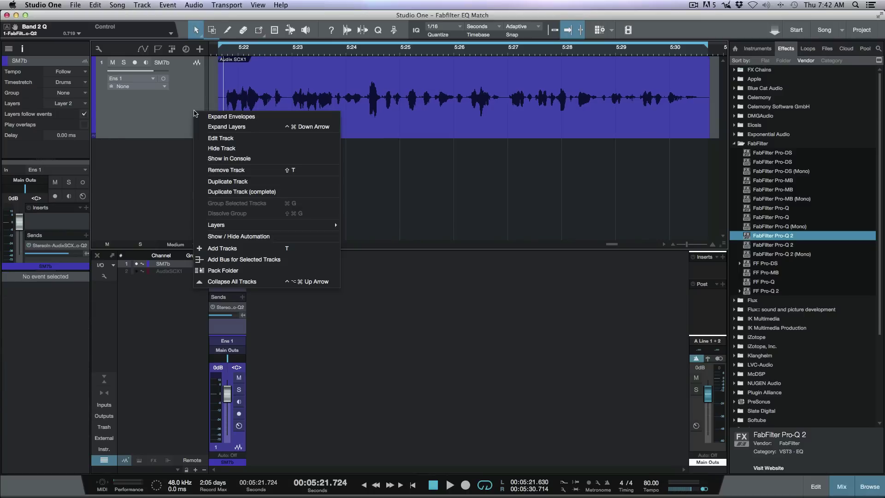
click(211, 121)
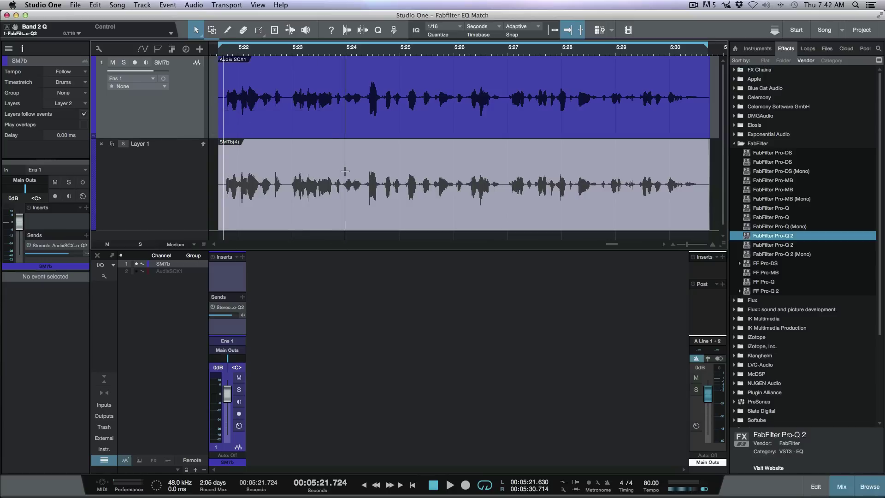
- Comp six short SM7b sections from Layer 1 into the Audix SCX1 take, spread between about 5:23 and the clip's end
drag(288, 185, 386, 189)
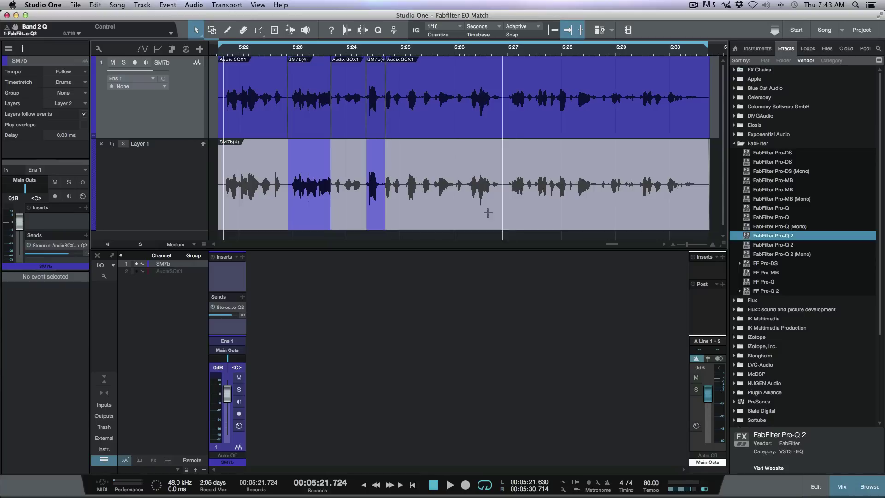
drag(468, 198, 574, 205)
drag(629, 206, 704, 208)
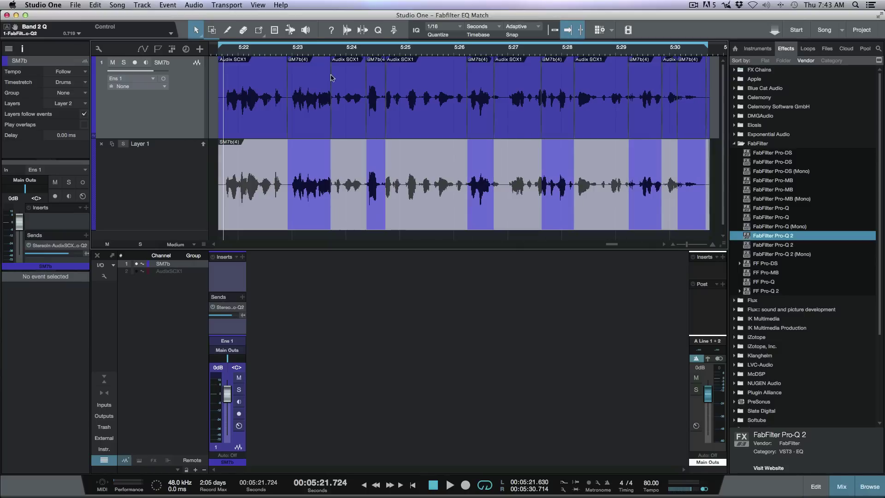
- Collapse the layers, select all the comped clips and play the result to check how the two microphones blend
click(176, 121)
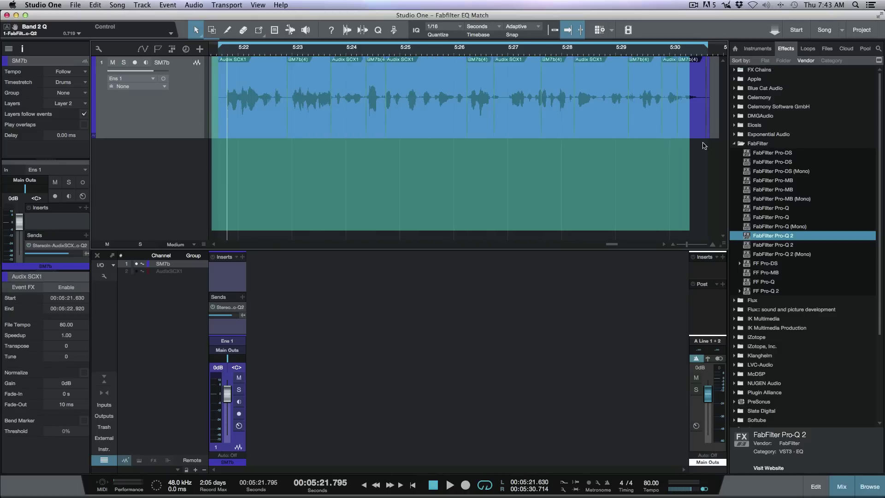
key(z)
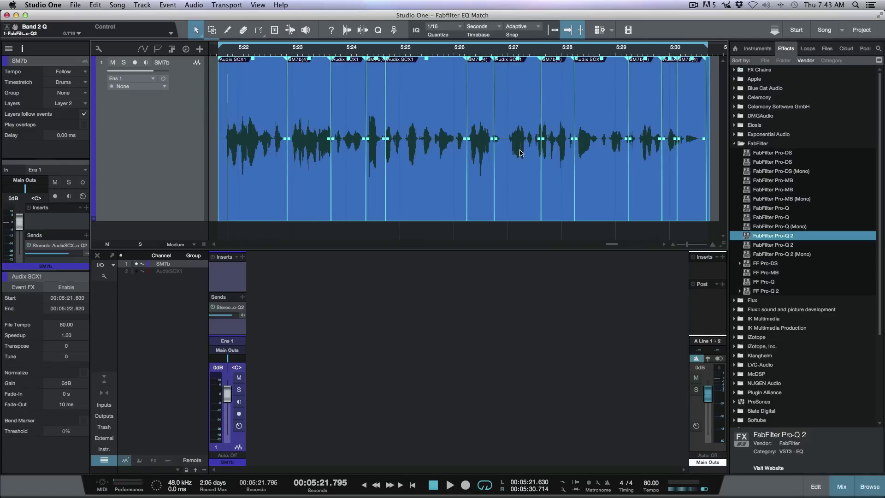
key(space)
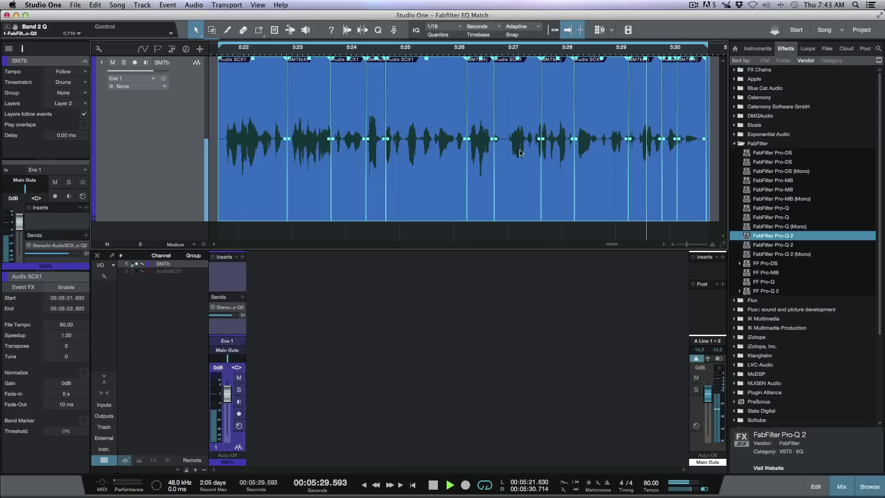
key(space)
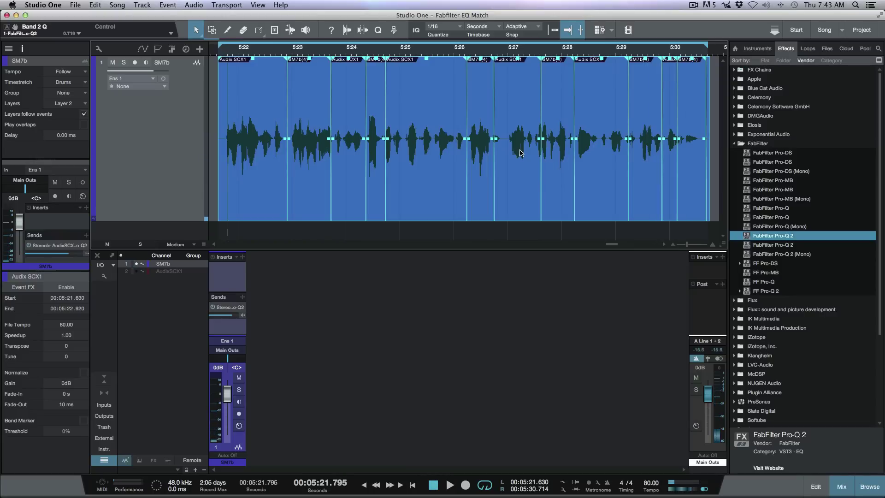